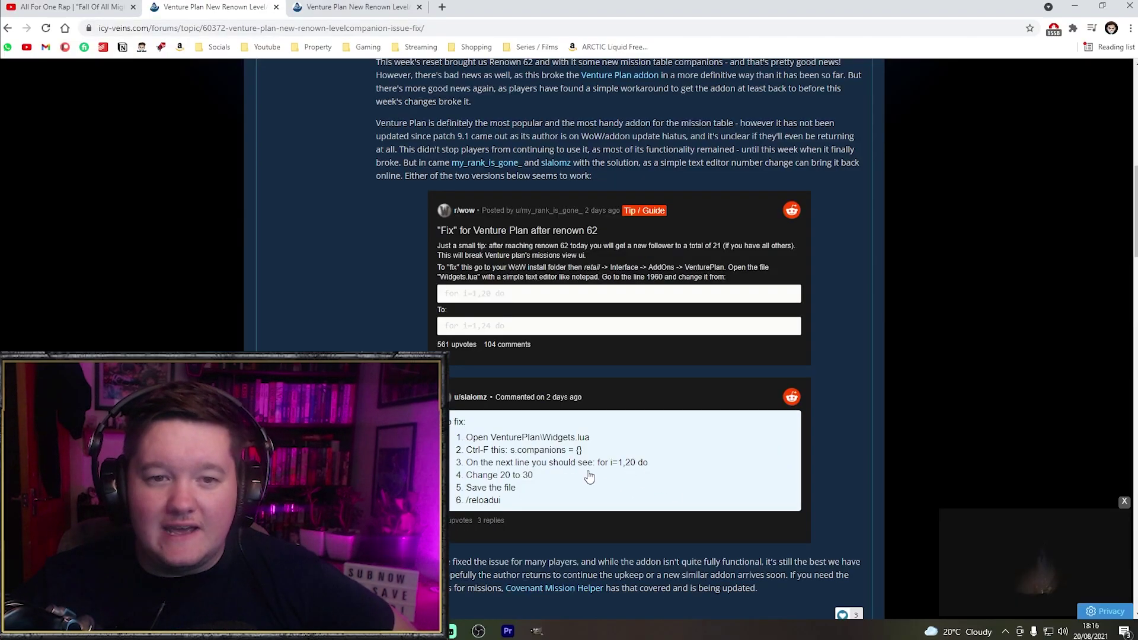
Scroll through the Venture Plan fix steps on the Icy Veins post, then show the desktop.
{"action": "scroll", "coordinate": [596, 424], "scroll_direction": "up", "scroll_amount": 4}
{"action": "scroll", "coordinate": [595, 424], "scroll_direction": "up", "scroll_amount": 5}
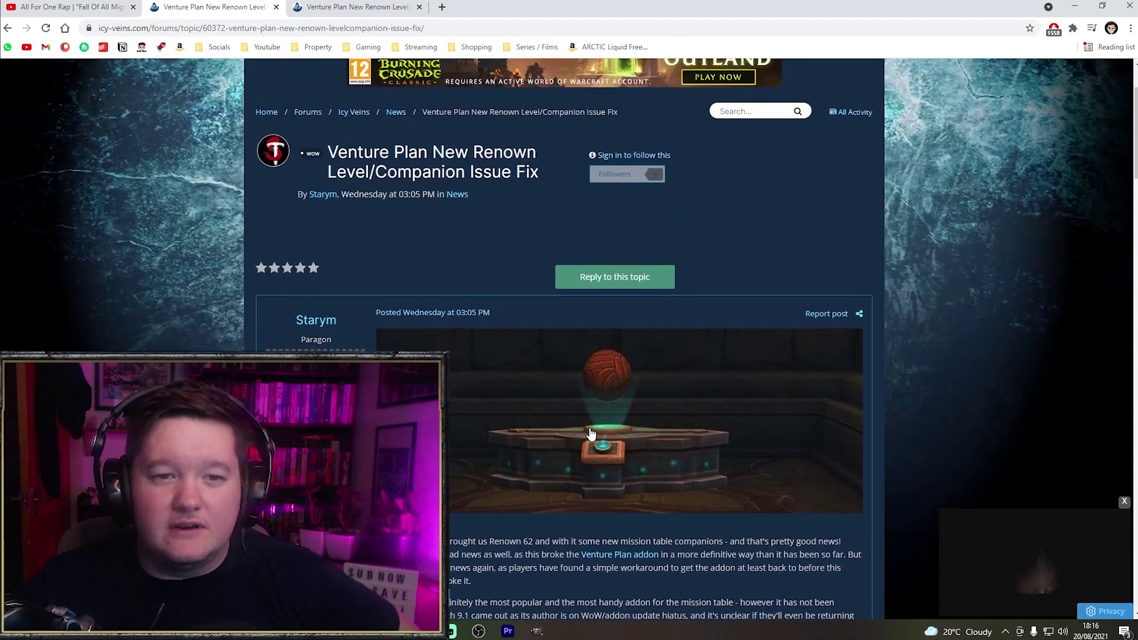
{"action": "scroll", "coordinate": [557, 301], "scroll_direction": "down", "scroll_amount": 10}
{"action": "key", "text": "super+d"}
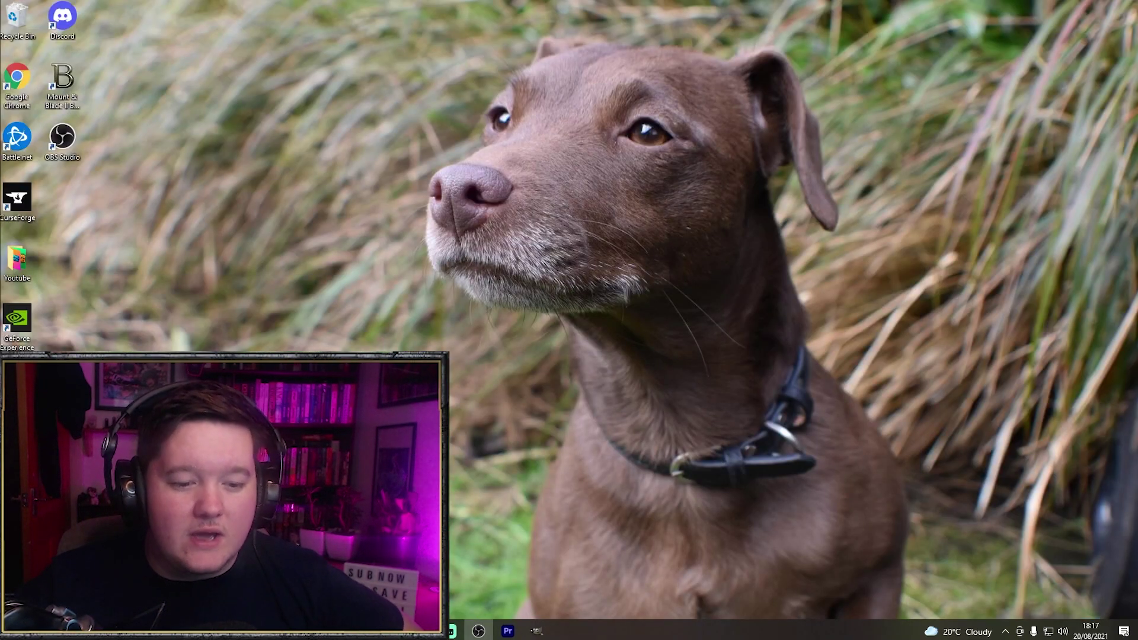
In File Explorer, open the _retail_ folder under World of Warcraft on SSD (D:).
{"action": "key", "text": "alt+Tab"}
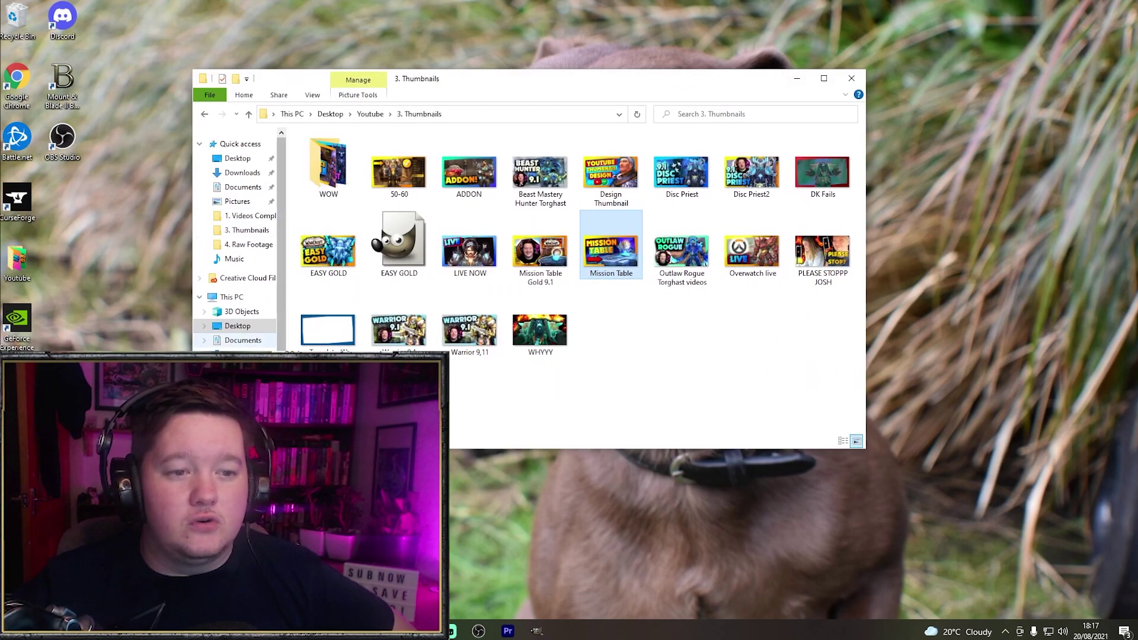
{"action": "scroll", "coordinate": [237, 238], "scroll_direction": "down", "scroll_amount": 1}
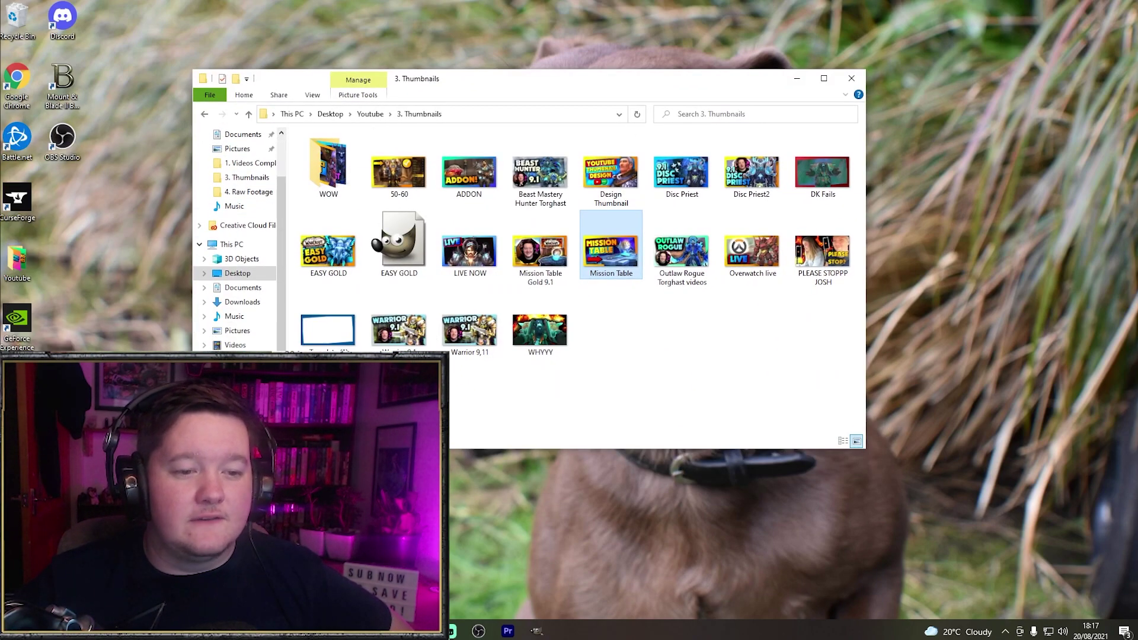
{"action": "left_click", "coordinate": [241, 373]}
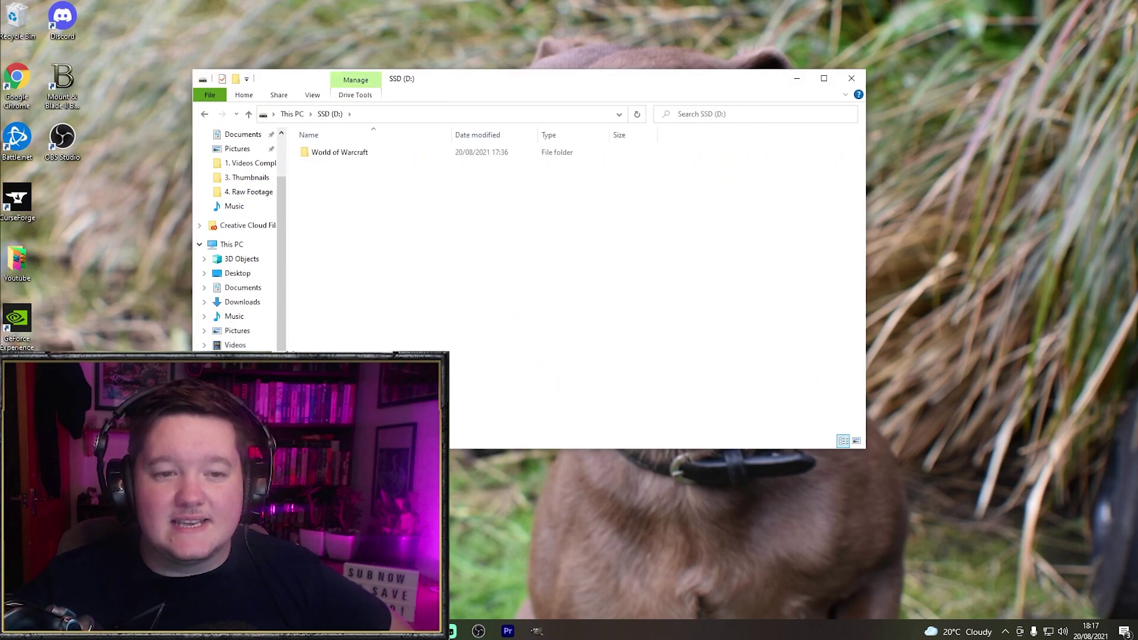
{"action": "left_click", "coordinate": [396, 154]}
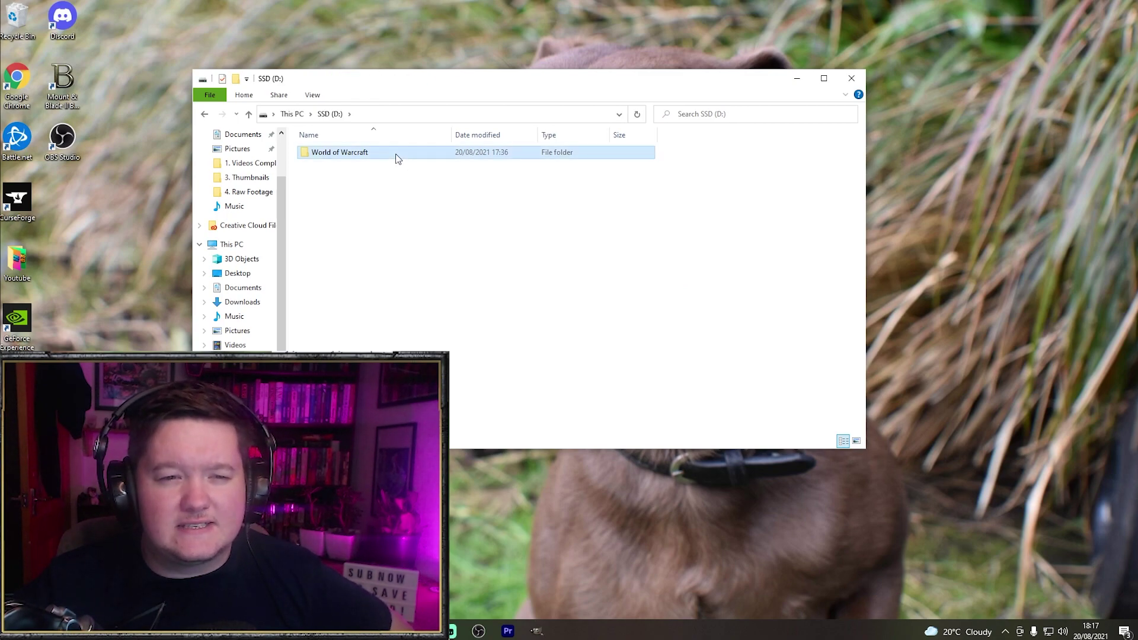
{"action": "double_click", "coordinate": [396, 154]}
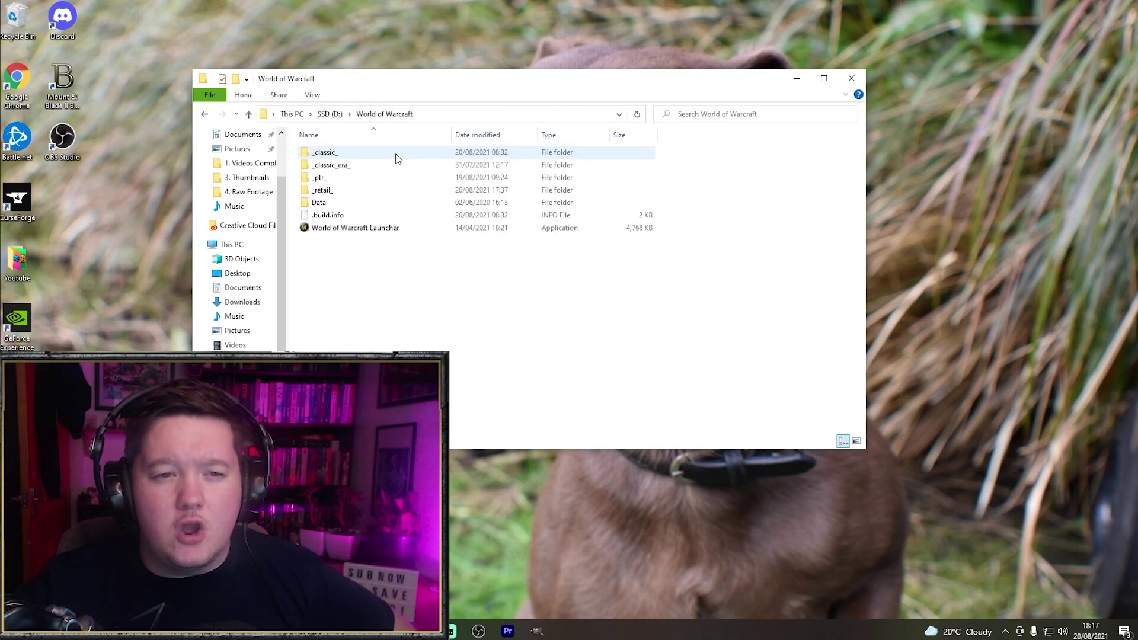
{"action": "left_click", "coordinate": [332, 192]}
{"action": "double_click", "coordinate": [334, 195]}
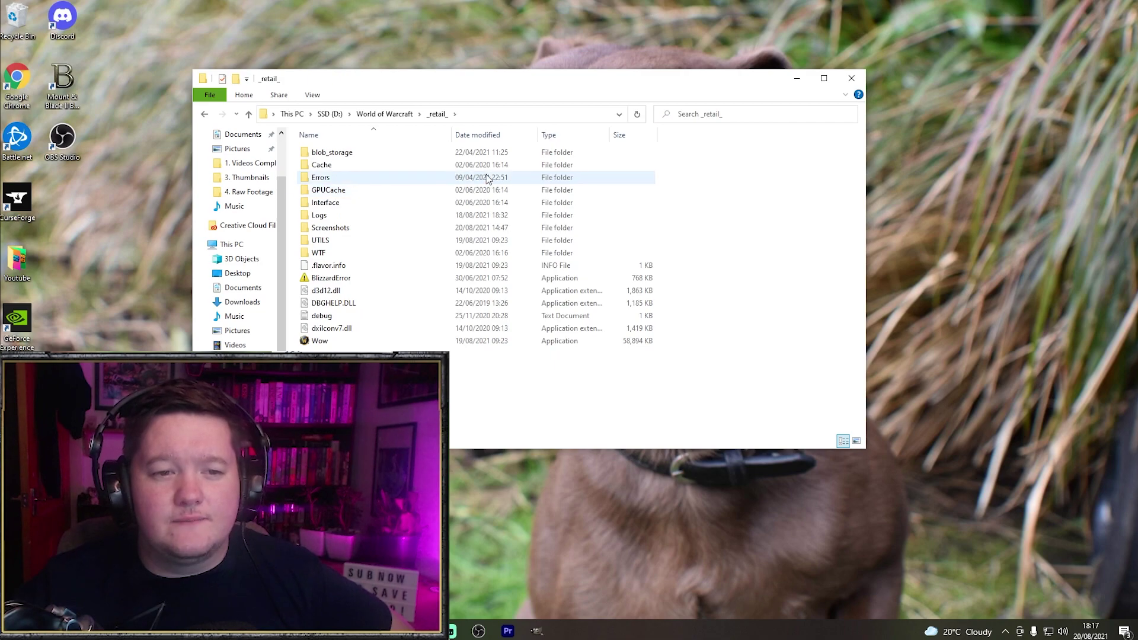
Open Interface > AddOns > VenturePlan and inspect the Widgets file's context menu.
{"action": "double_click", "coordinate": [336, 202]}
{"action": "double_click", "coordinate": [344, 154]}
{"action": "scroll", "coordinate": [451, 196], "scroll_direction": "down", "scroll_amount": 20}
{"action": "scroll", "coordinate": [448, 214], "scroll_direction": "down", "scroll_amount": 20}
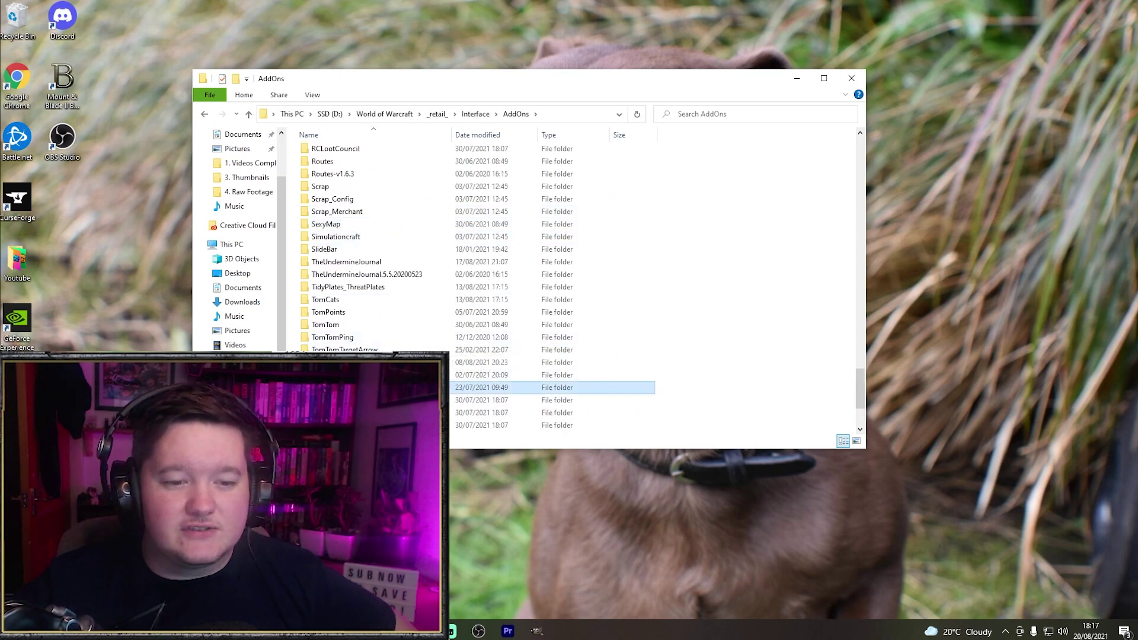
{"action": "double_click", "coordinate": [344, 312]}
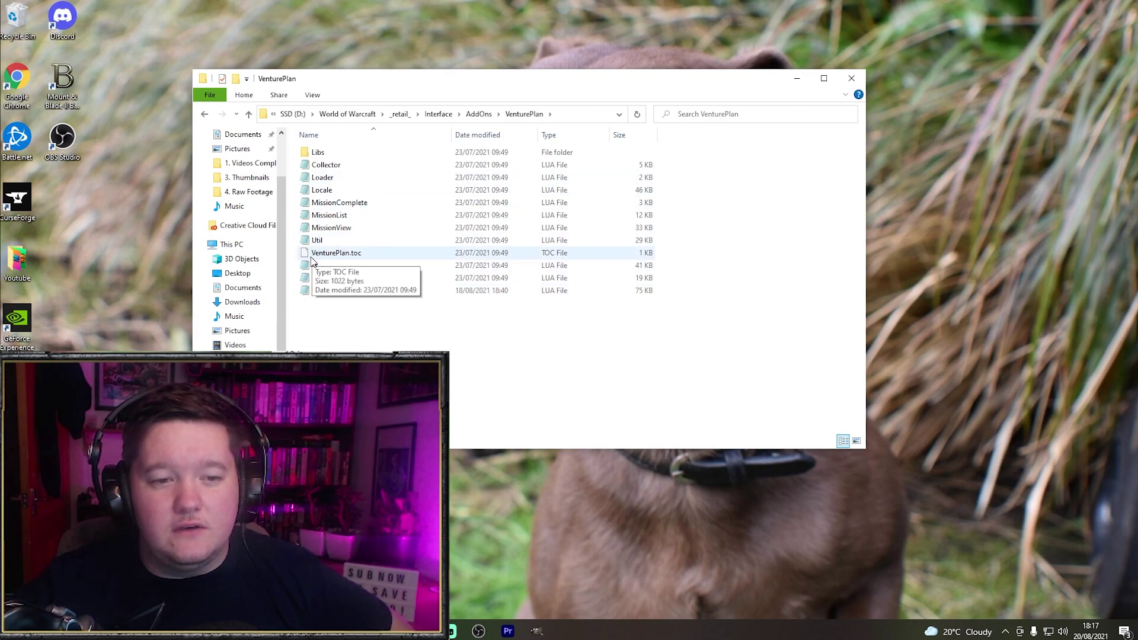
{"action": "left_click", "coordinate": [310, 291]}
{"action": "right_click", "coordinate": [312, 293]}
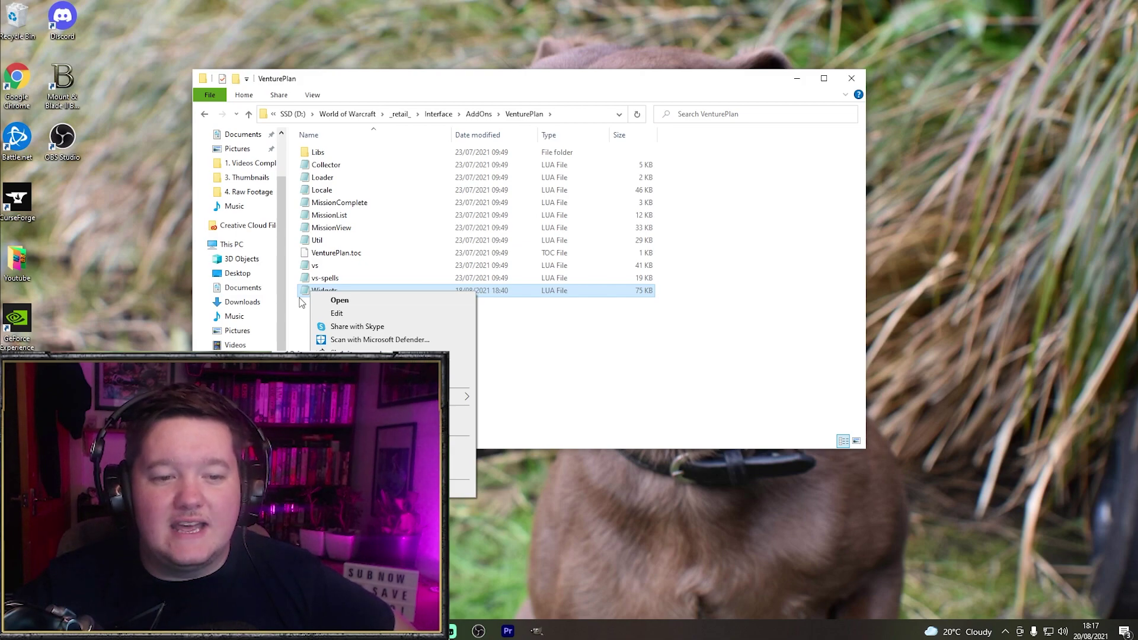
{"action": "left_click", "coordinate": [593, 321]}
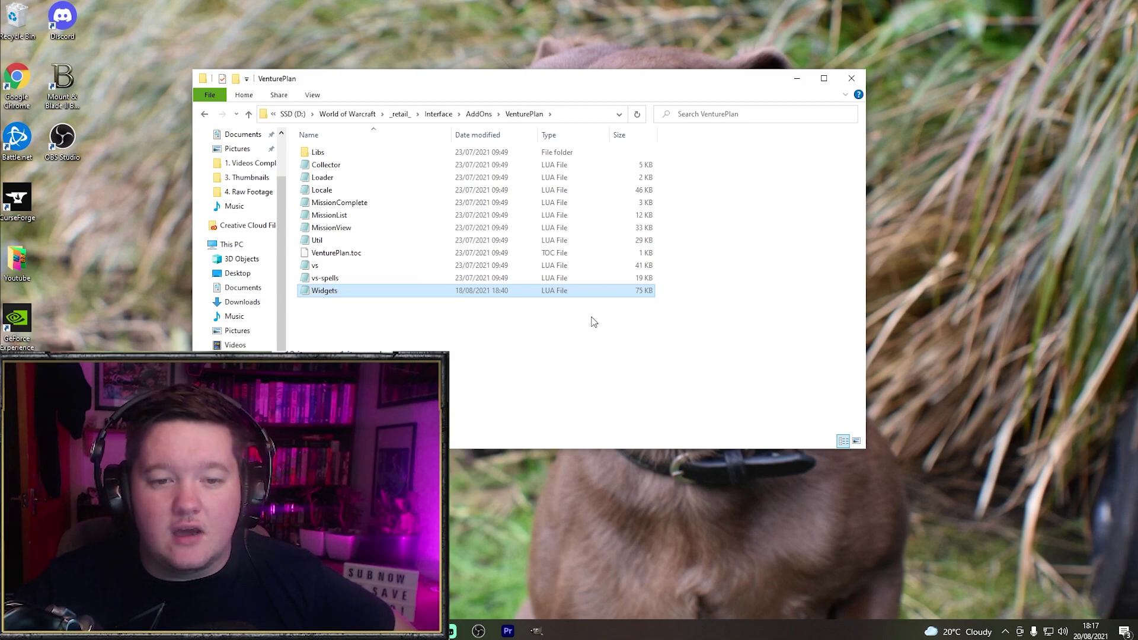
Open Widgets in Notepad, reposition the window, and scroll through its Lua code.
{"action": "double_click", "coordinate": [325, 290]}
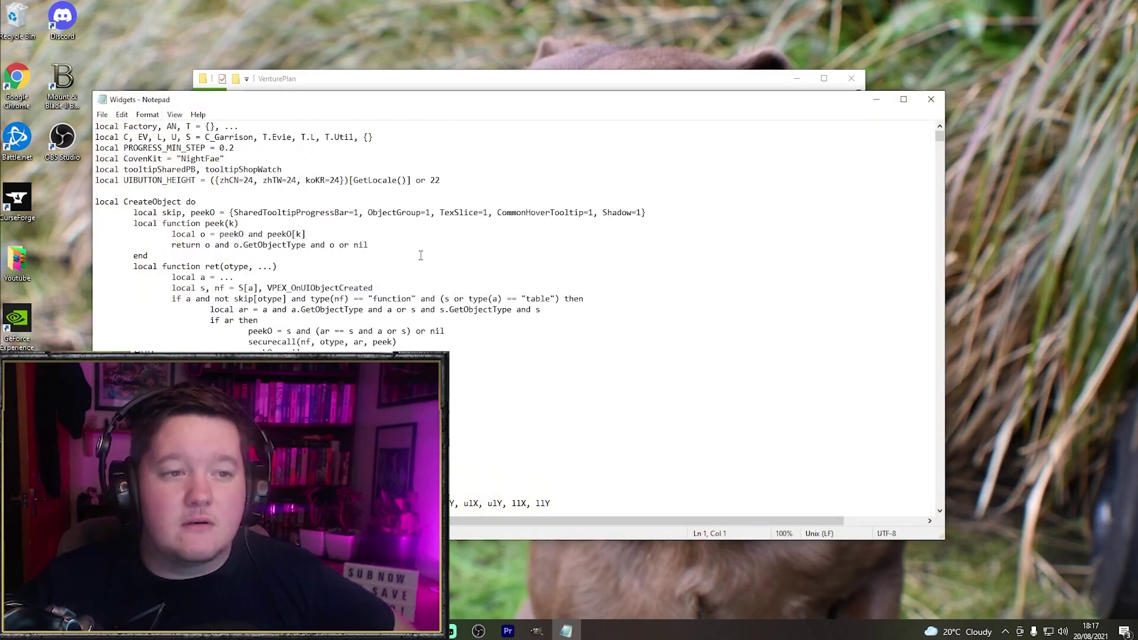
{"action": "left_click_drag", "start_coordinate": [428, 103], "coordinate": [458, 71]}
{"action": "scroll", "coordinate": [271, 144], "scroll_direction": "down", "scroll_amount": 3}
{"action": "scroll", "coordinate": [271, 144], "scroll_direction": "down", "scroll_amount": 15}
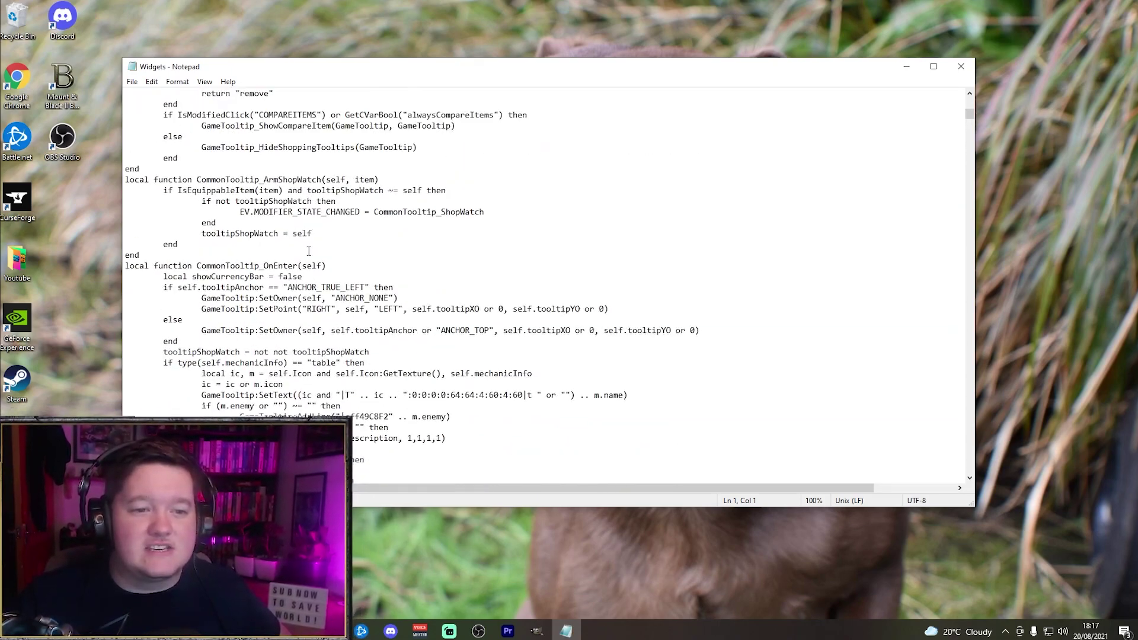
{"action": "scroll", "coordinate": [308, 253], "scroll_direction": "up", "scroll_amount": 15}
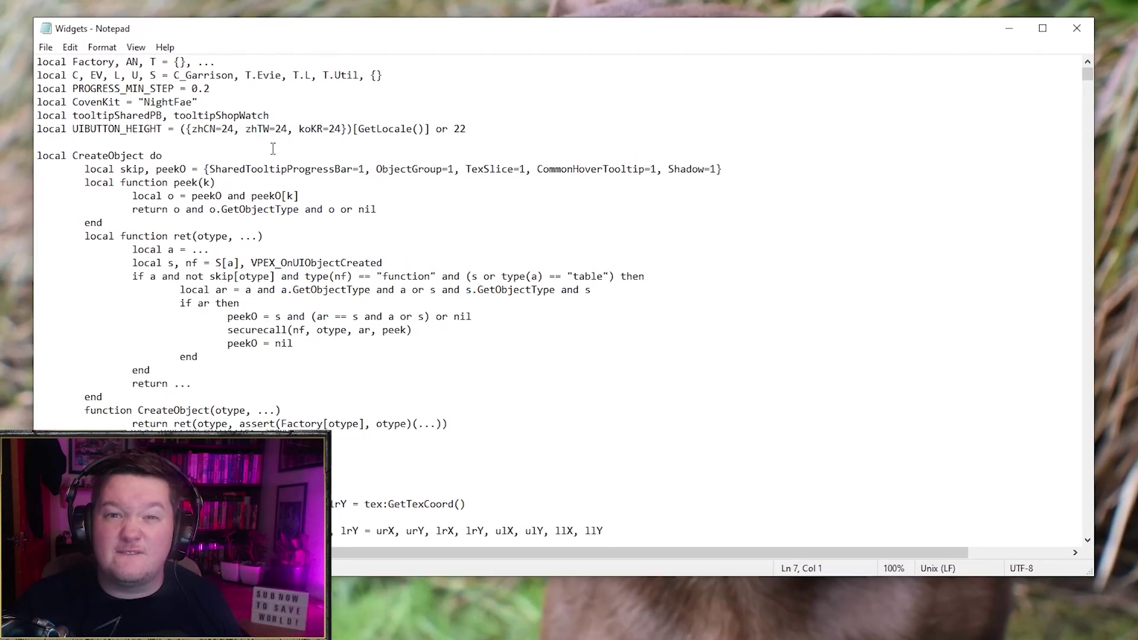
Use Edit > Find to locate the 's.companions = {}' line near line 1959.
{"action": "key", "text": "ctrl+f"}
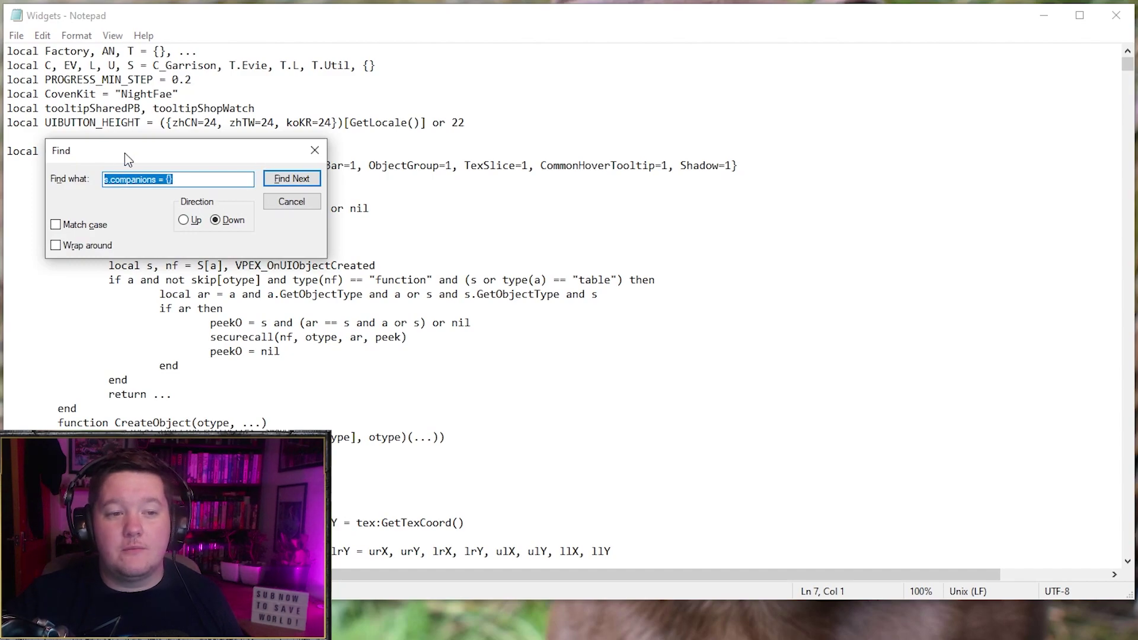
{"action": "left_click", "coordinate": [316, 151]}
{"action": "left_click", "coordinate": [16, 35]}
{"action": "mouse_move", "coordinate": [42, 43]}
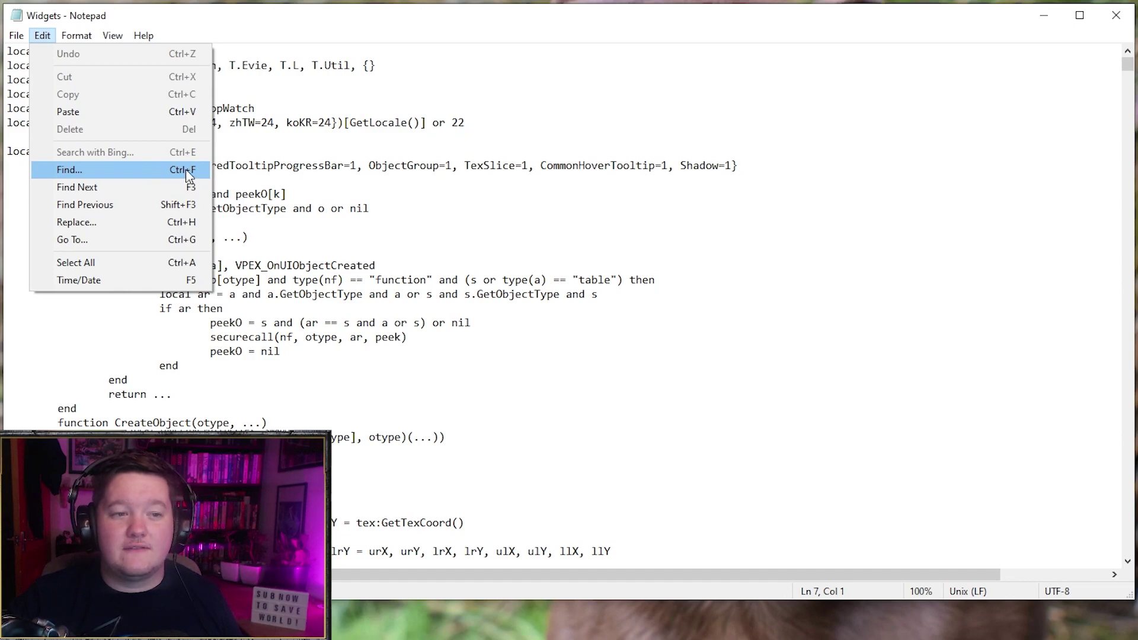
{"action": "left_click", "coordinate": [70, 171]}
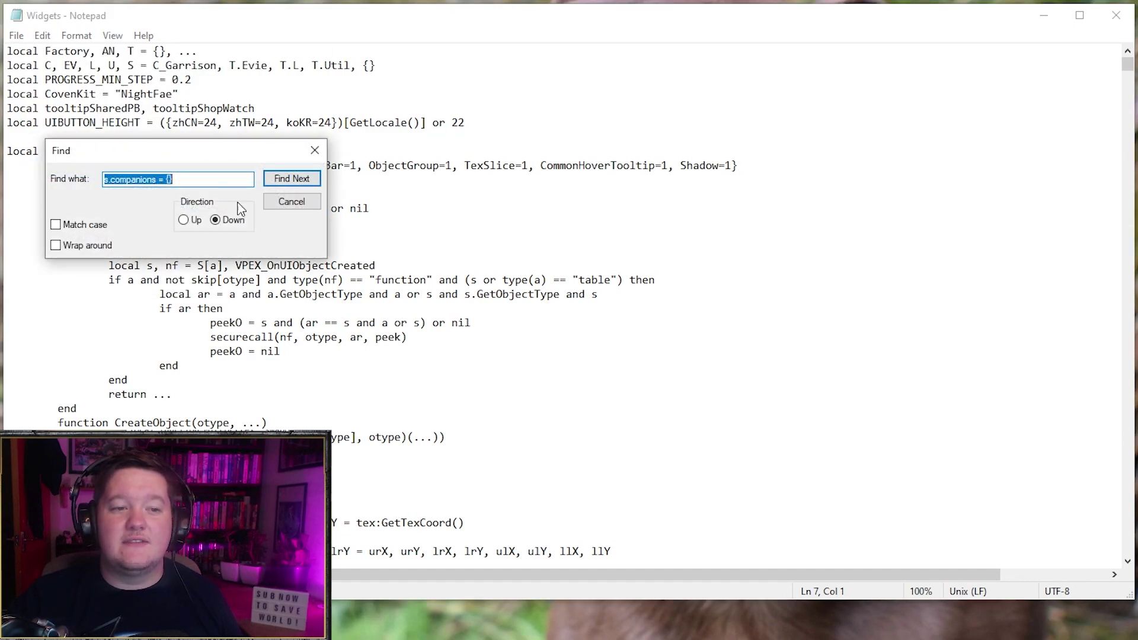
{"action": "left_click", "coordinate": [108, 185]}
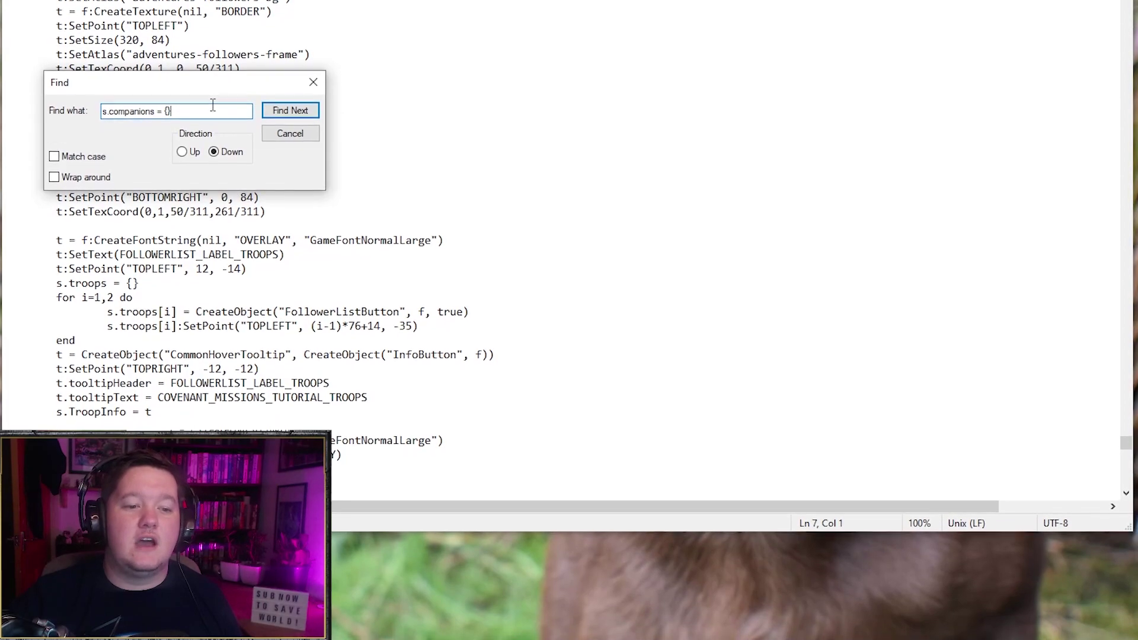
{"action": "key", "text": "Return"}
{"action": "scroll", "coordinate": [296, 286], "scroll_direction": "down", "scroll_amount": 3}
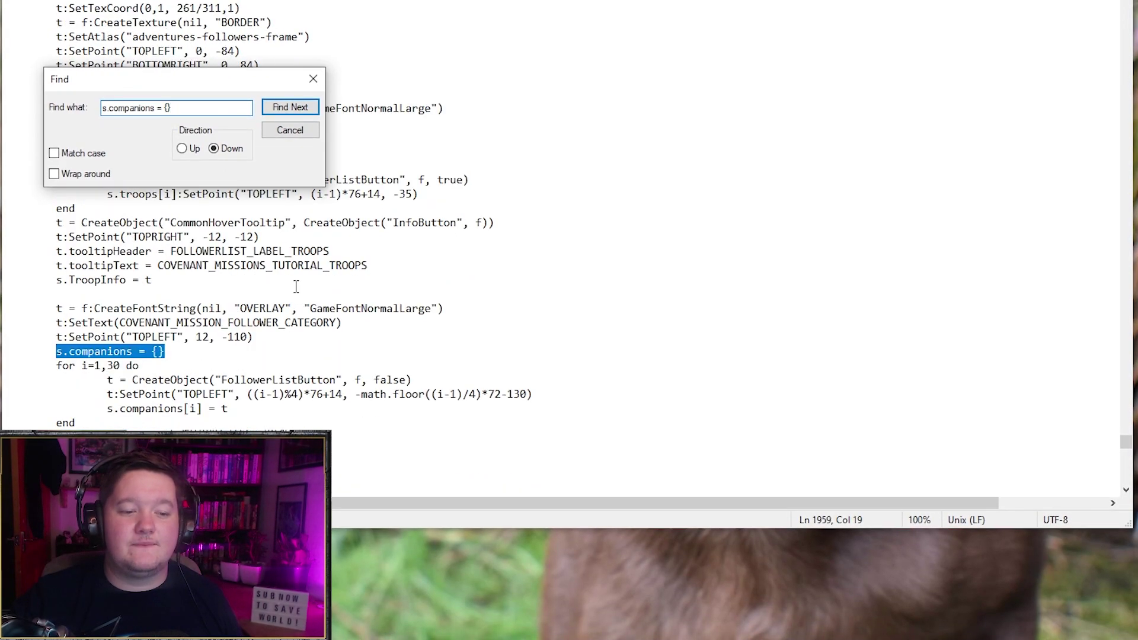
Close Find and confirm the loop under s.companions = {} reads 'for i=1,30 do'.
{"action": "left_click", "coordinate": [313, 78]}
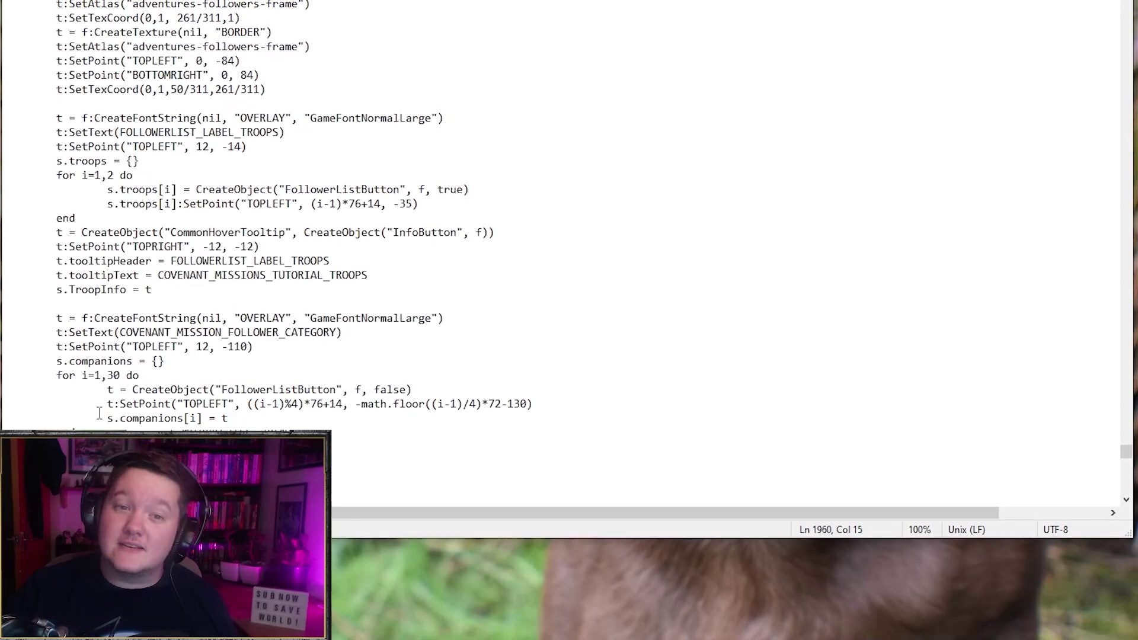
{"action": "left_click", "coordinate": [135, 408]}
{"action": "left_click_drag", "start_coordinate": [108, 389], "coordinate": [114, 389]}
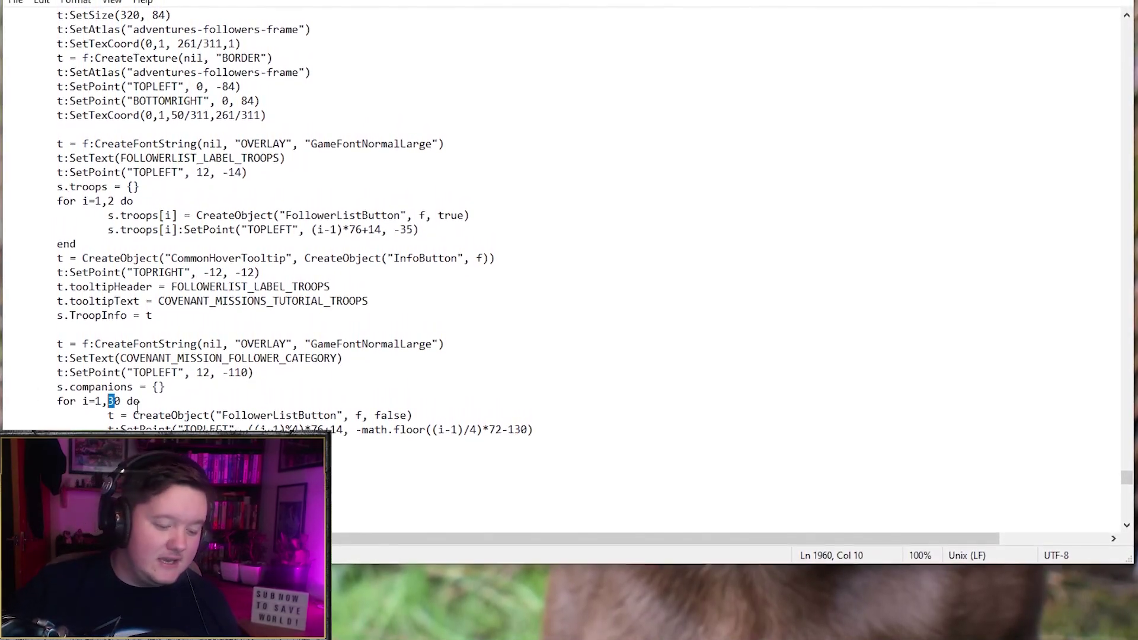
{"action": "left_click", "coordinate": [300, 388]}
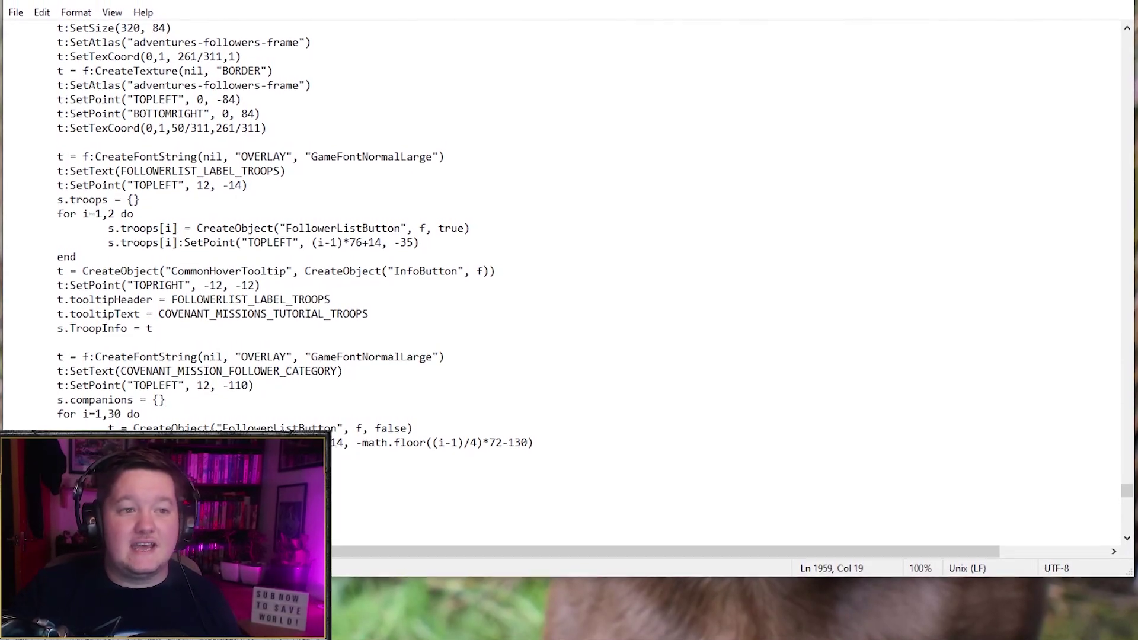
{"action": "left_click", "coordinate": [16, 13]}
Save the edited Widgets file and close the VenturePlan folder window.
{"action": "left_click", "coordinate": [97, 88]}
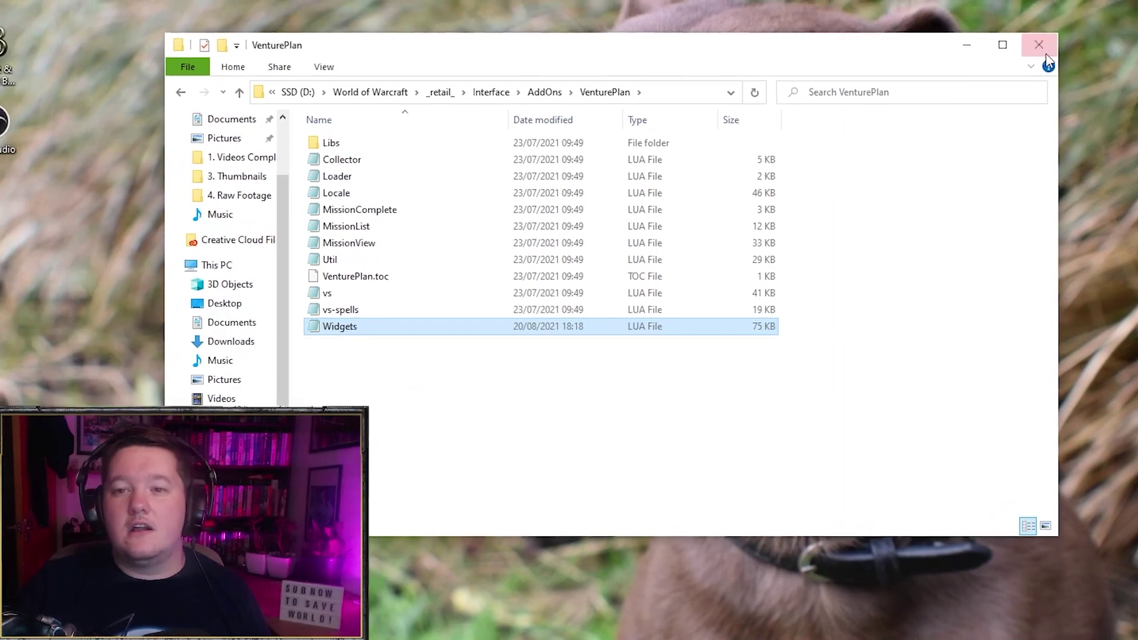
{"action": "left_click", "coordinate": [1047, 55]}
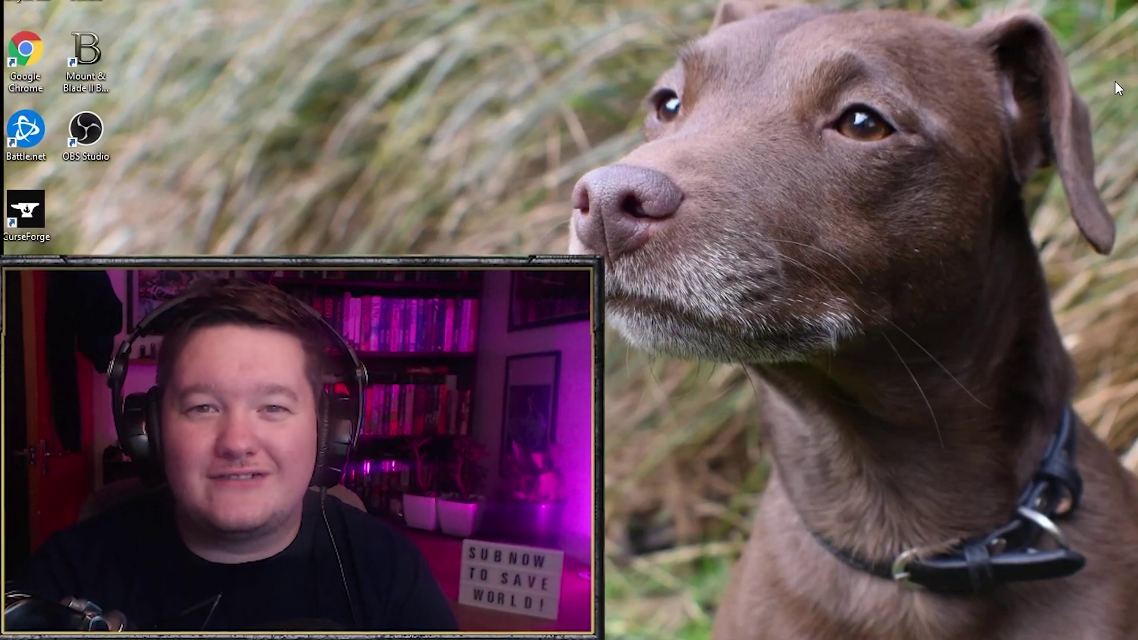